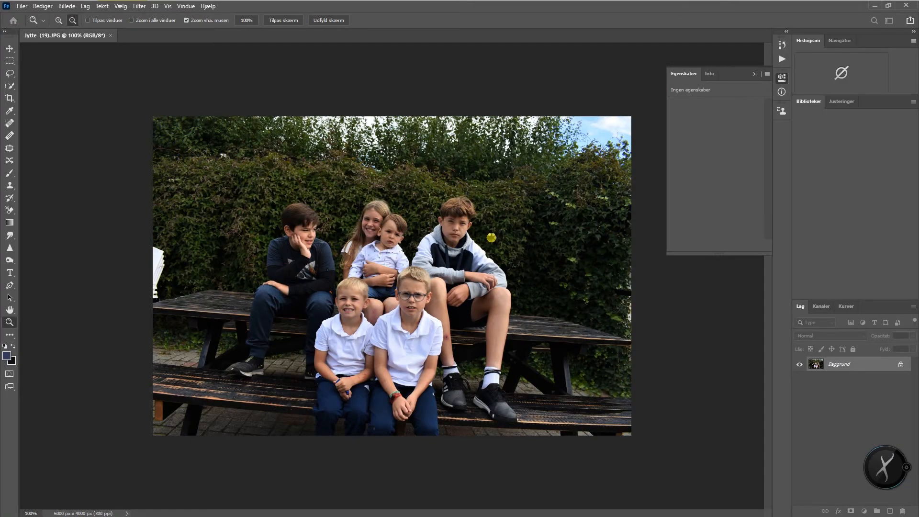
Convert the group photo's locked background into a regular layer and duplicate it twice.
{"action": "left_click", "coordinate": [756, 75]}
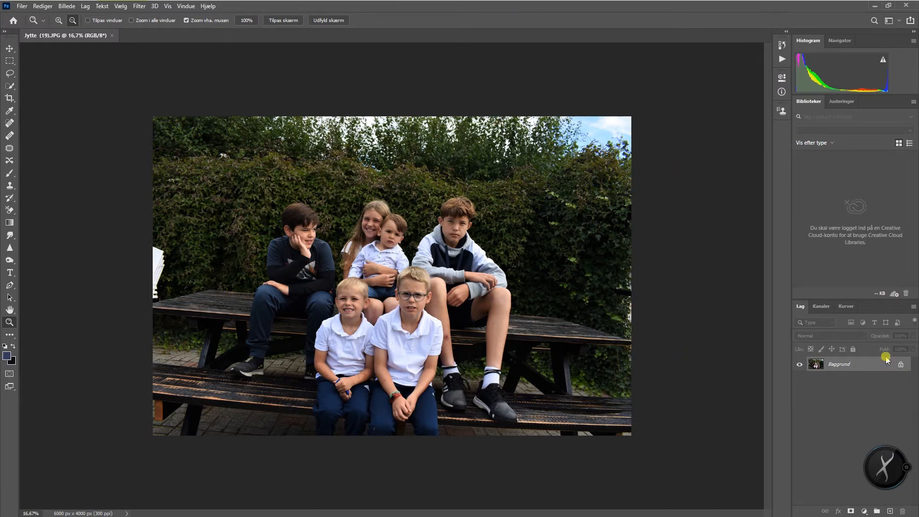
{"action": "left_click", "coordinate": [903, 366]}
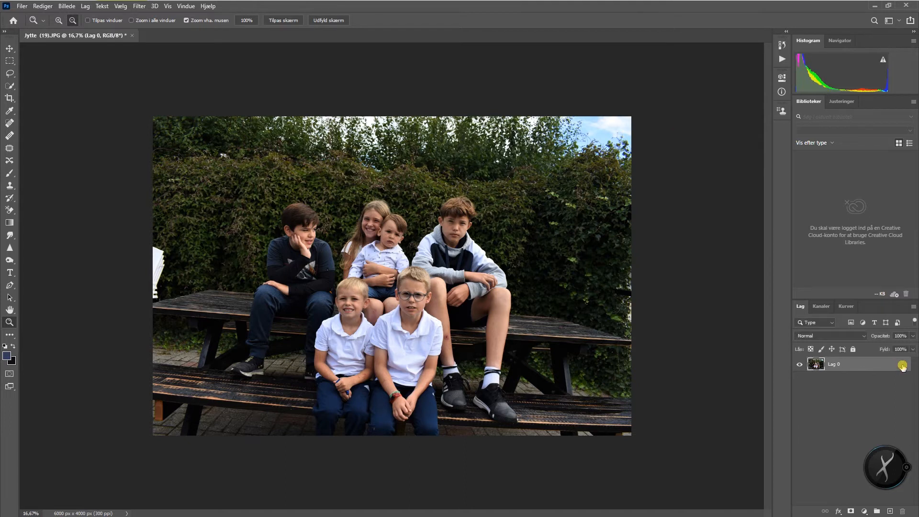
{"action": "right_click", "coordinate": [851, 368]}
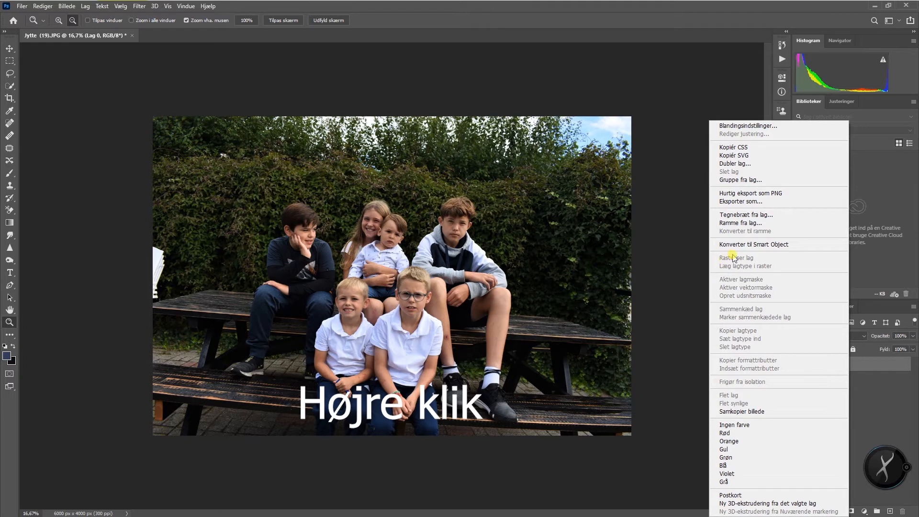
{"action": "left_click", "coordinate": [726, 165]}
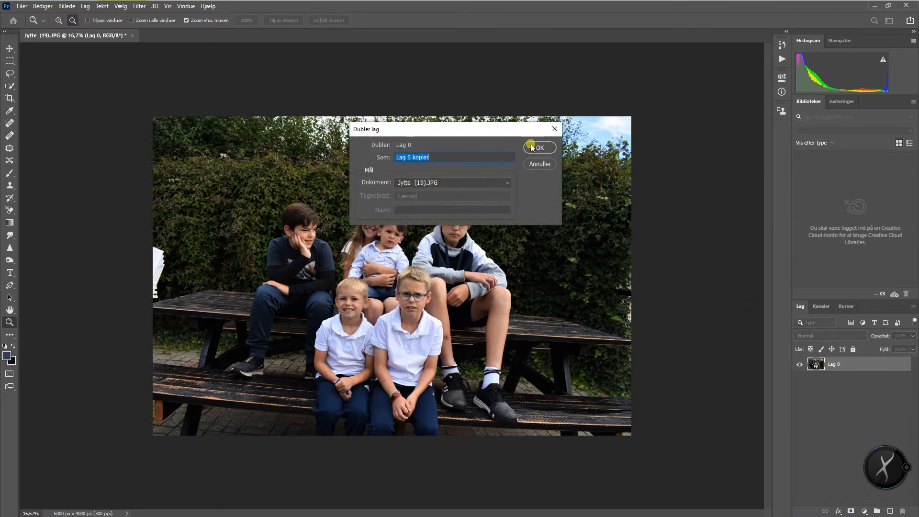
{"action": "left_click", "coordinate": [538, 150]}
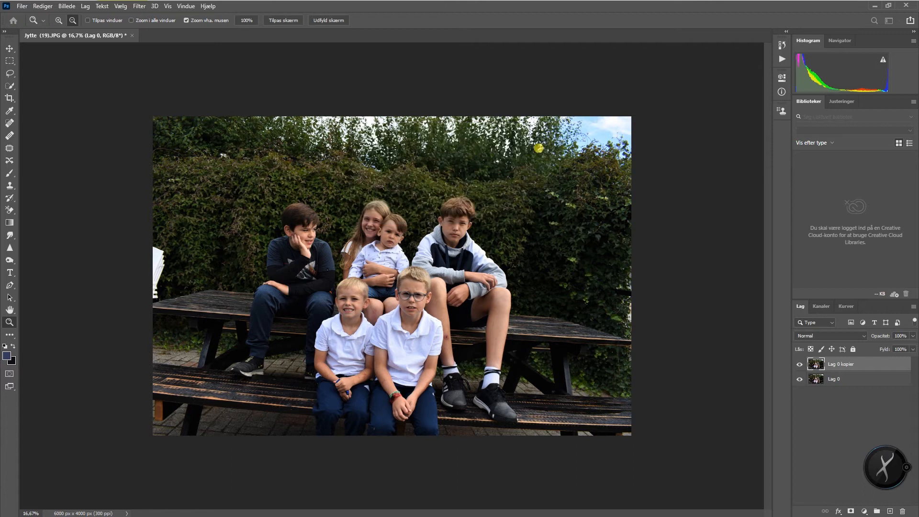
{"action": "right_click", "coordinate": [838, 366]}
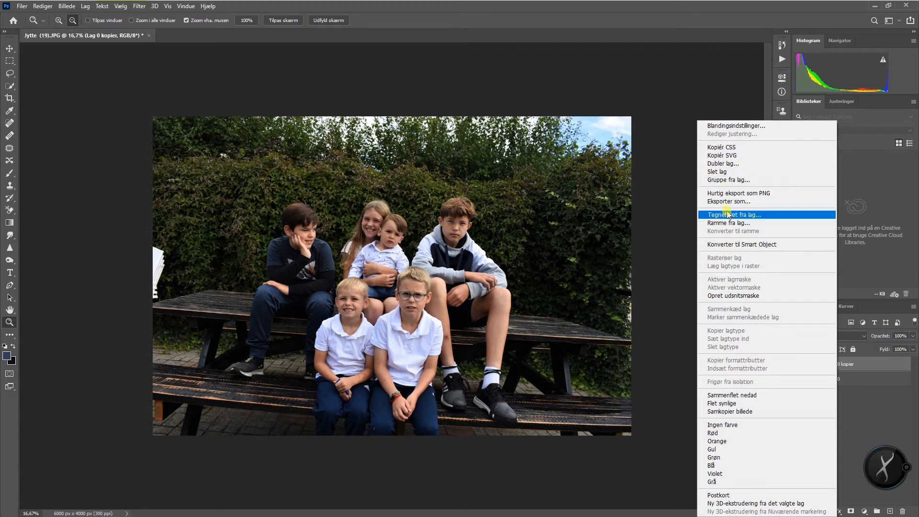
{"action": "left_click", "coordinate": [728, 165]}
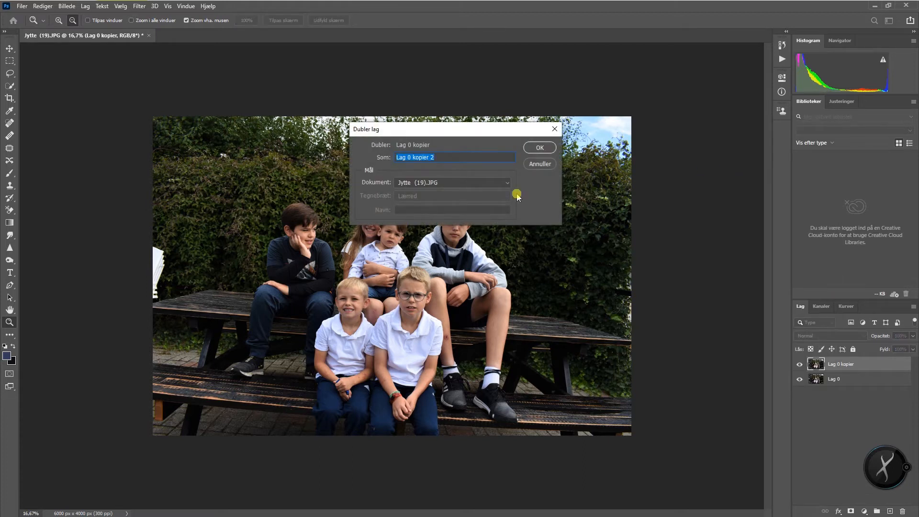
{"action": "left_click", "coordinate": [538, 148]}
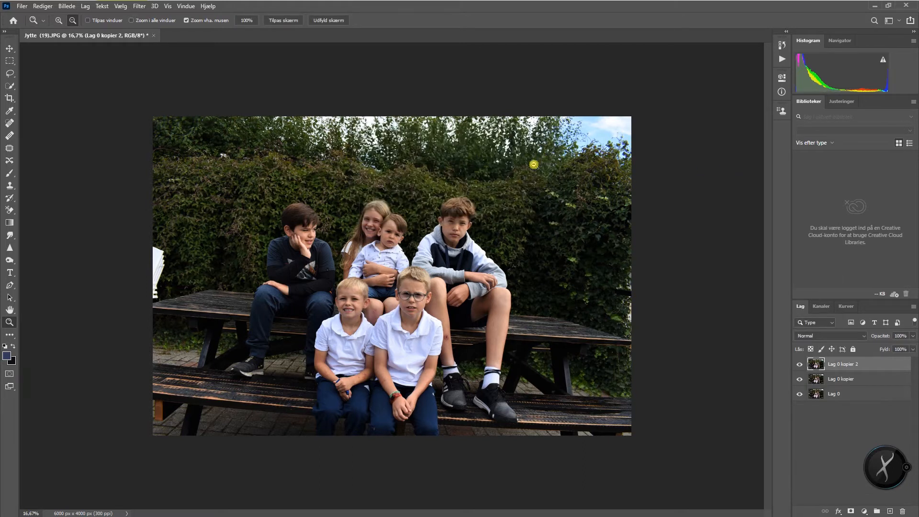
Open the portrait photo numbered 217, keeping its embedded sRGB colour profile.
{"action": "left_click", "coordinate": [22, 7]}
{"action": "left_click", "coordinate": [28, 26]}
{"action": "left_click", "coordinate": [164, 85]}
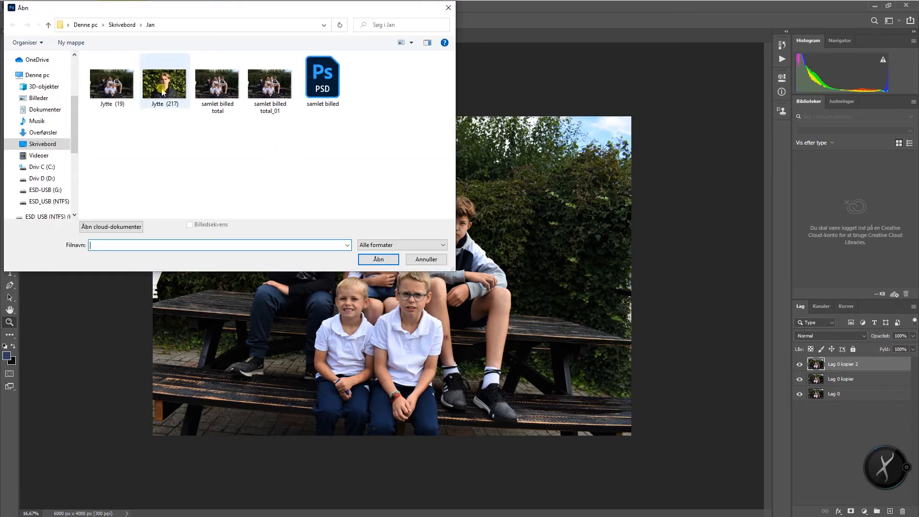
{"action": "double_click", "coordinate": [163, 91]}
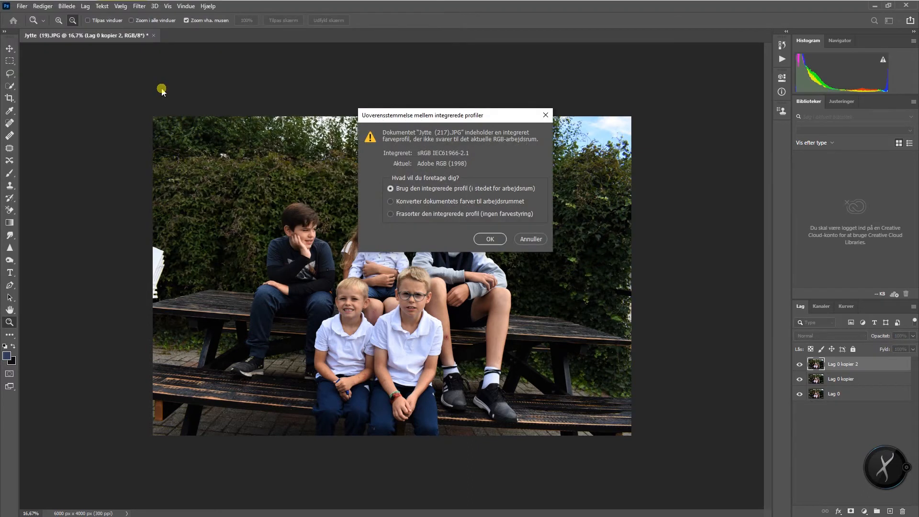
{"action": "left_click", "coordinate": [494, 241]}
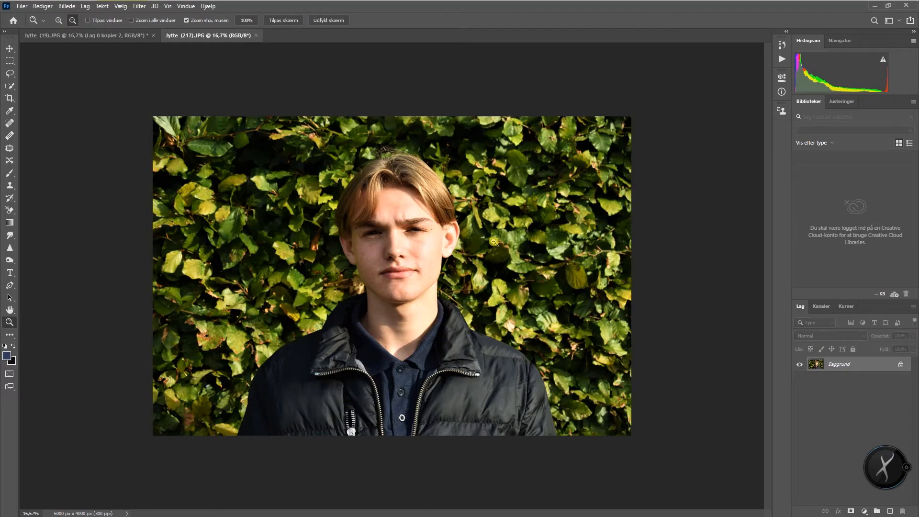
Unlock the portrait's background layer and choose the Fotografering workspace.
{"action": "left_click", "coordinate": [903, 366]}
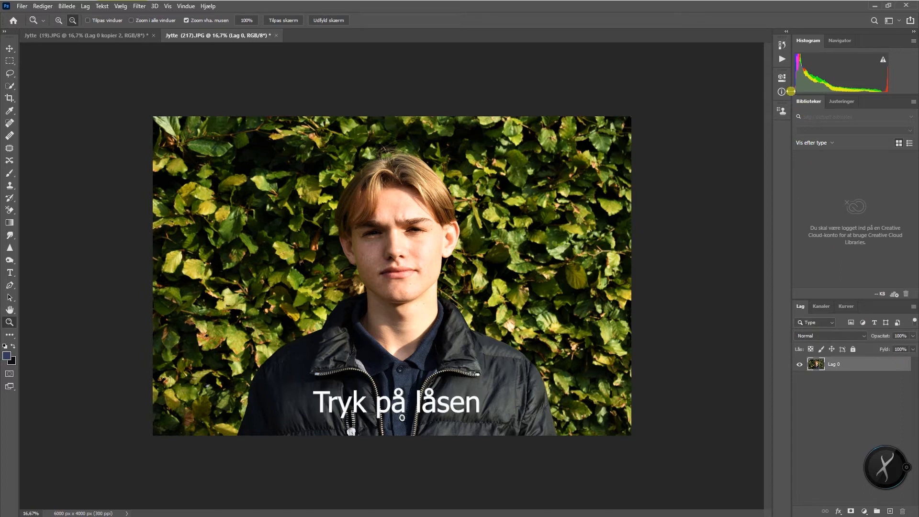
{"action": "left_click", "coordinate": [888, 22]}
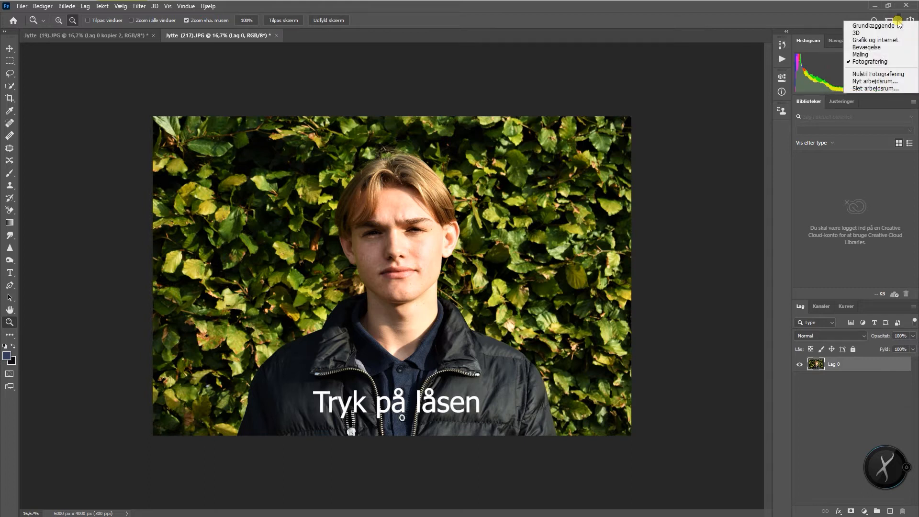
{"action": "left_click", "coordinate": [859, 62]}
{"action": "left_click", "coordinate": [889, 21]}
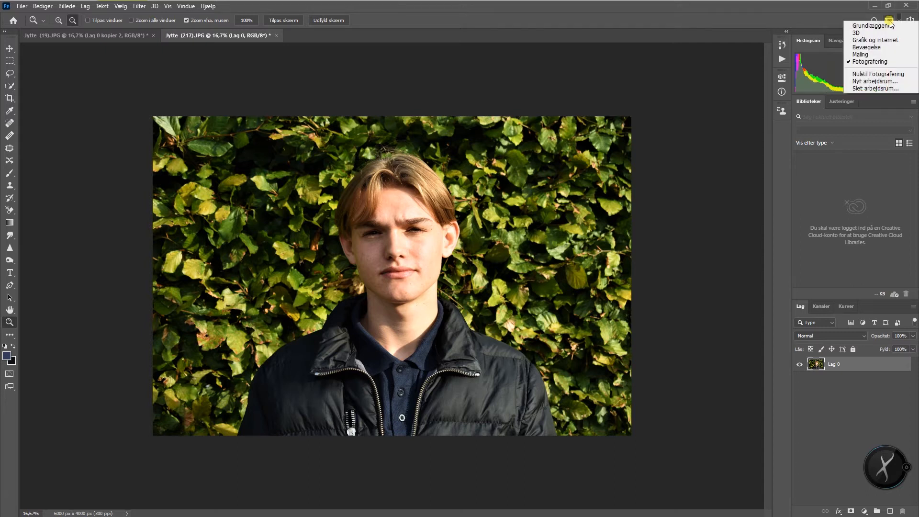
{"action": "left_click", "coordinate": [859, 62]}
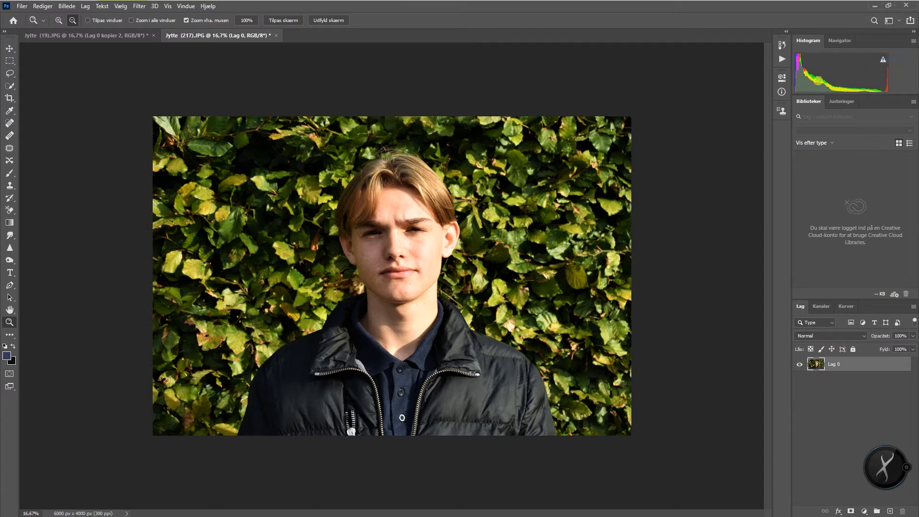
Remove the background from the portrait layer with the Fjern baggrund quick action.
{"action": "left_click", "coordinate": [784, 78]}
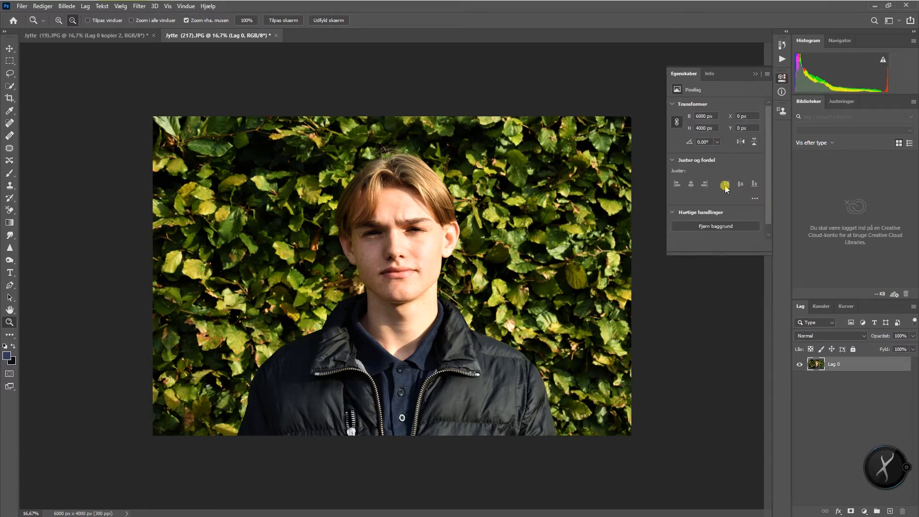
{"action": "left_click", "coordinate": [714, 228]}
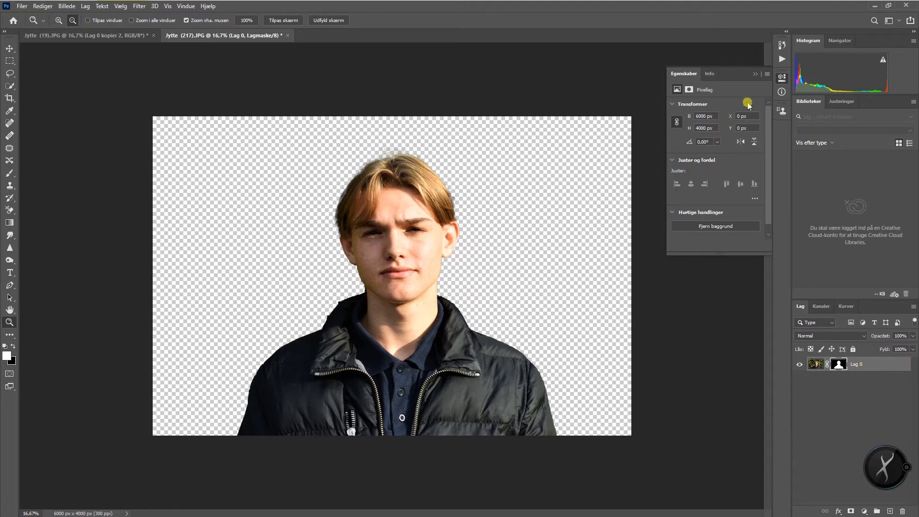
{"action": "left_click", "coordinate": [755, 74]}
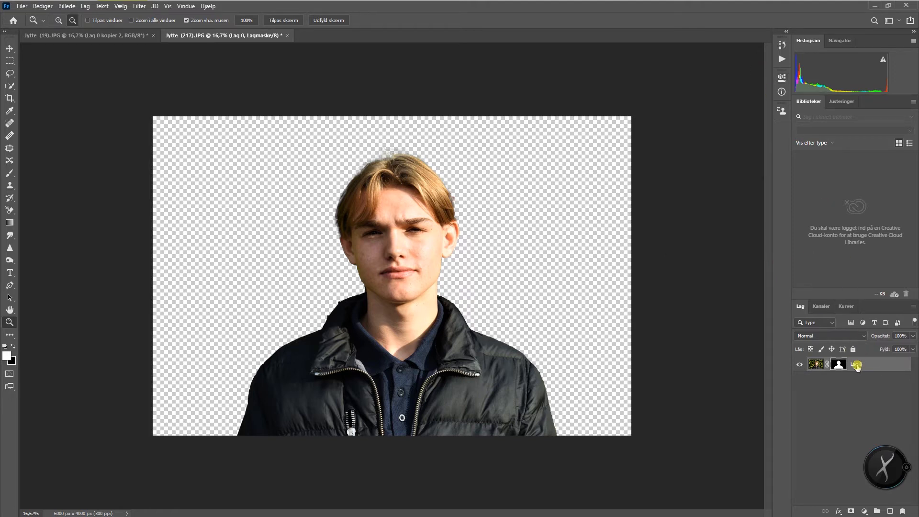
Copy the cut-out portrait layer into the group photo document and move it down until the whole head fits in the frame.
{"action": "left_click_drag", "start_coordinate": [857, 365], "coordinate": [404, 193]}
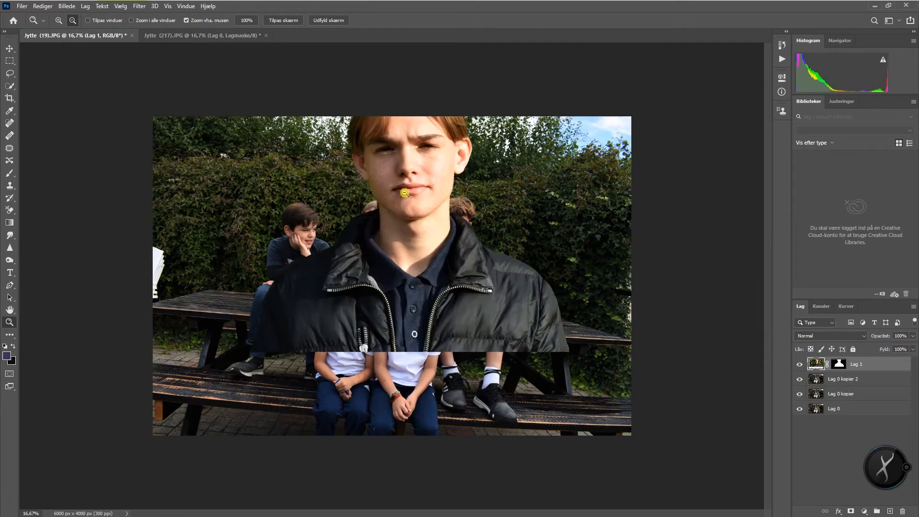
{"action": "left_click", "coordinate": [421, 165], "text": "alt"}
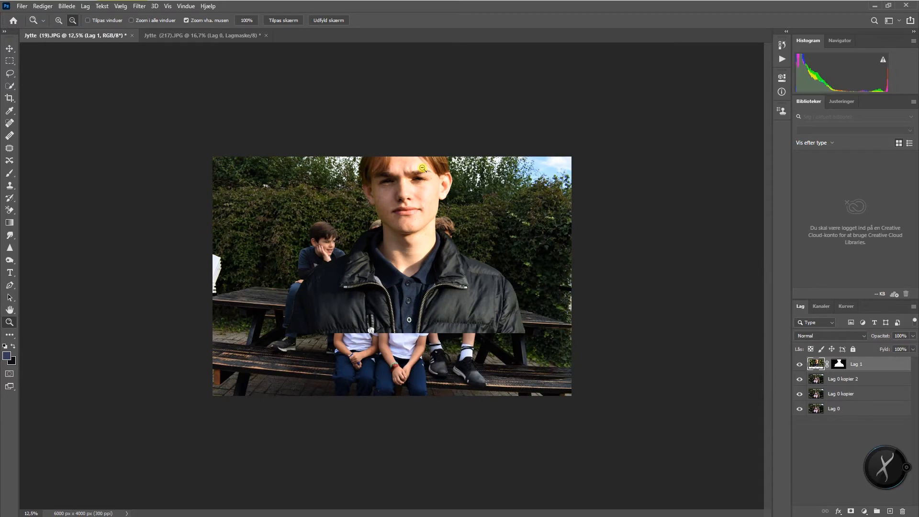
{"action": "left_click", "coordinate": [8, 51]}
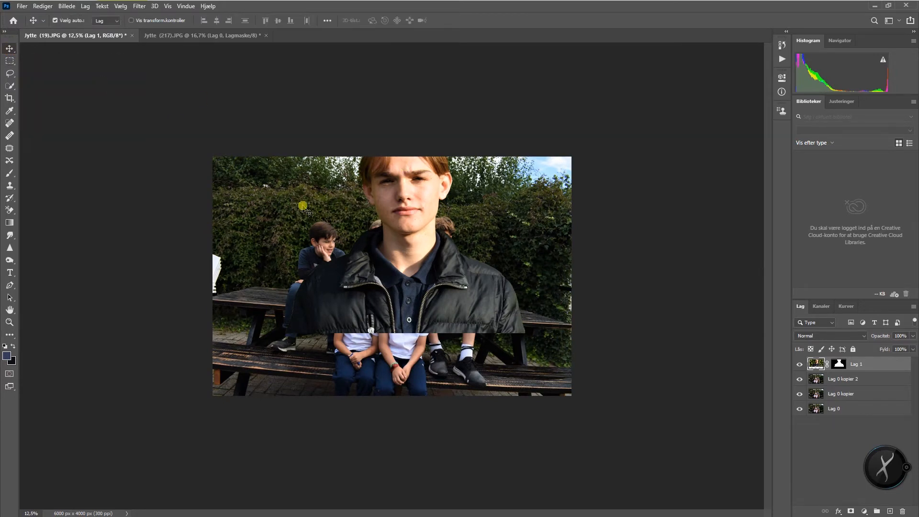
{"action": "left_click_drag", "start_coordinate": [407, 234], "coordinate": [400, 271]}
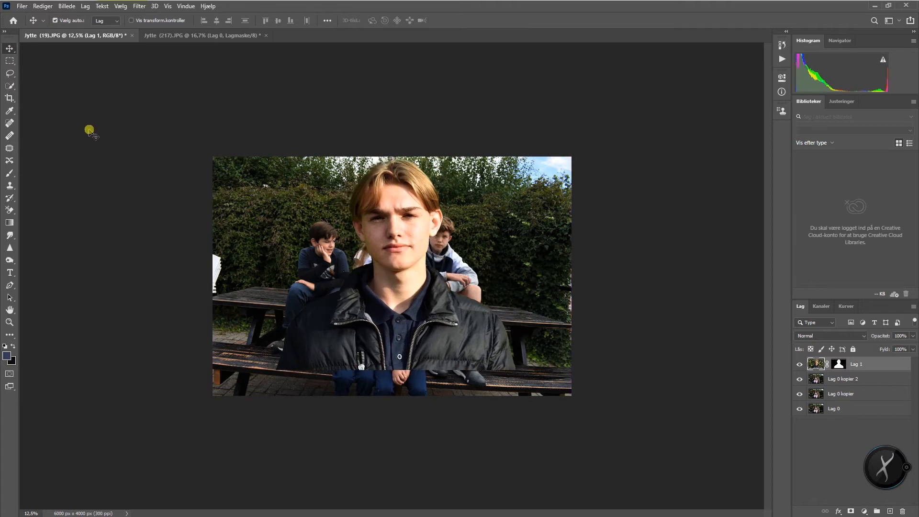
Free-transform the cut-out portrait to about 30% and place it between the toddler and the seated boy in the hoodie.
{"action": "left_click", "coordinate": [42, 6]}
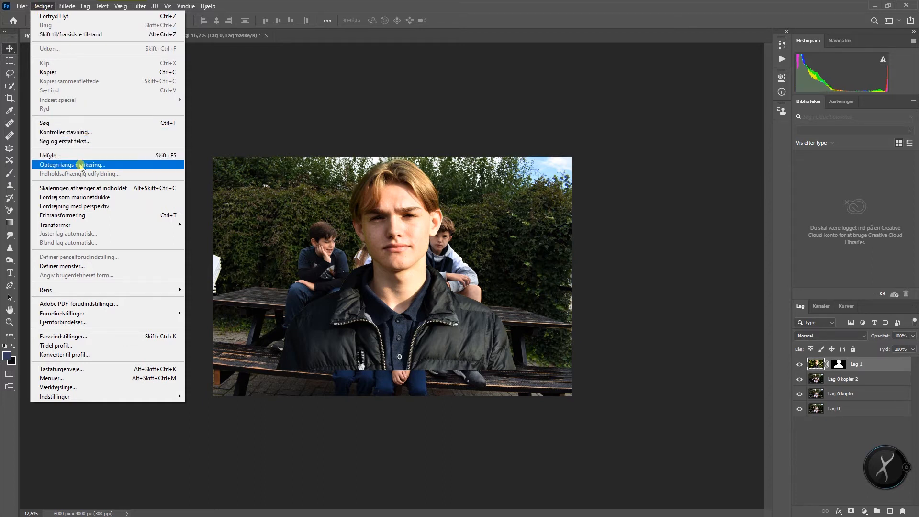
{"action": "left_click", "coordinate": [79, 216]}
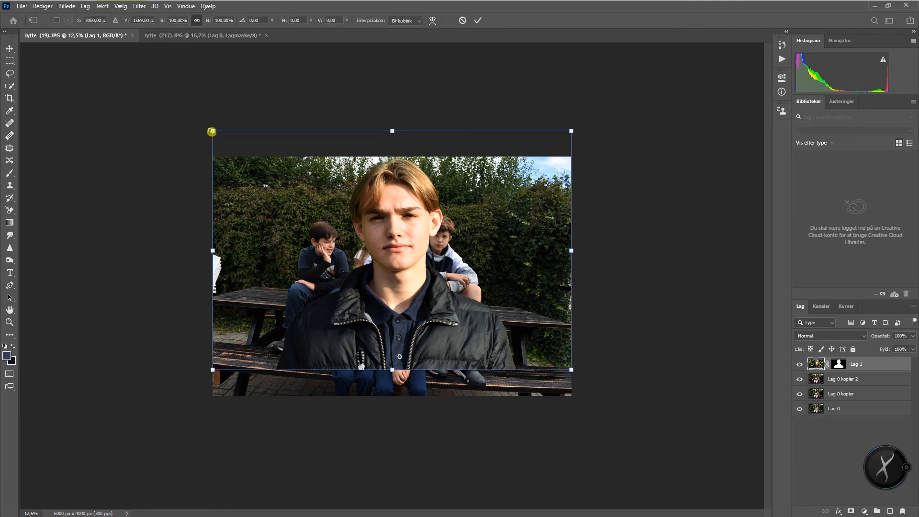
{"action": "left_click_drag", "start_coordinate": [213, 131], "coordinate": [421, 301]}
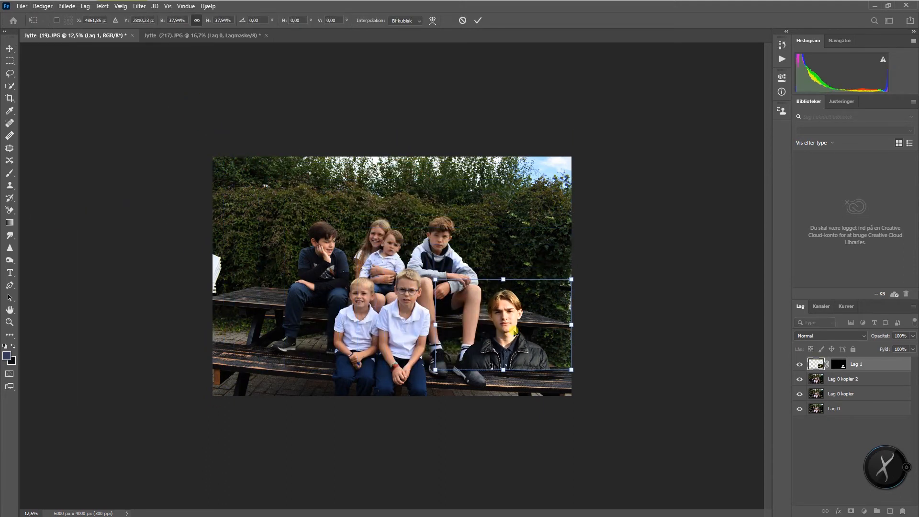
{"action": "left_click_drag", "start_coordinate": [513, 330], "coordinate": [422, 254]}
{"action": "left_click_drag", "start_coordinate": [339, 207], "coordinate": [372, 222]}
{"action": "left_click_drag", "start_coordinate": [429, 259], "coordinate": [414, 247]}
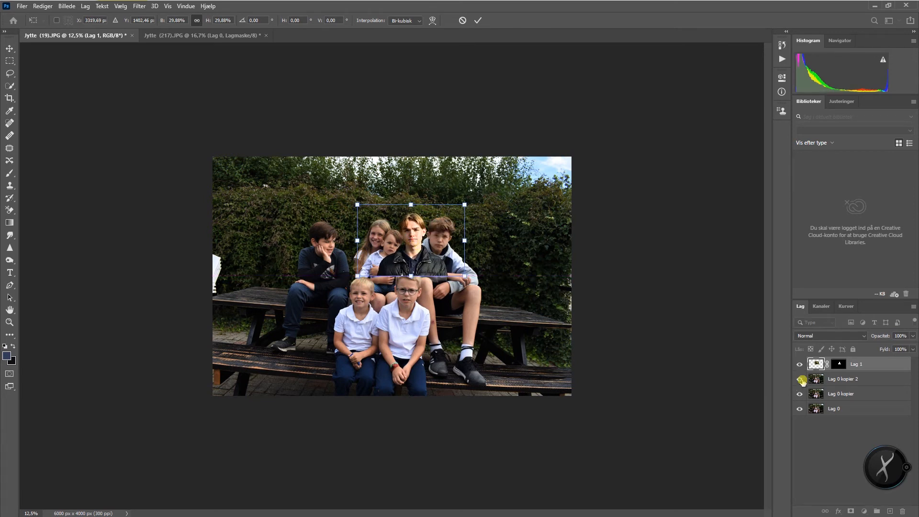
{"action": "key", "text": "Return"}
Hide the portrait layer and remove the background from the layer Lag 0 kopier 2.
{"action": "left_click", "coordinate": [854, 379]}
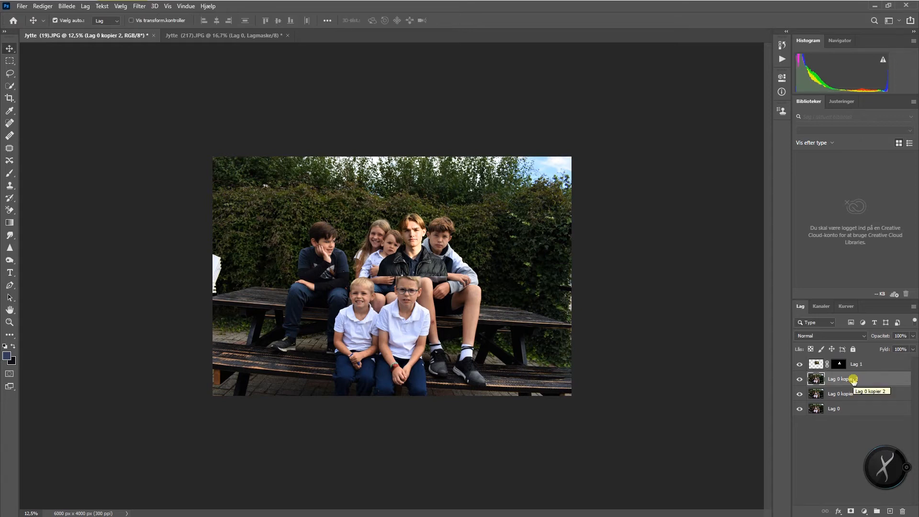
{"action": "left_click", "coordinate": [800, 365]}
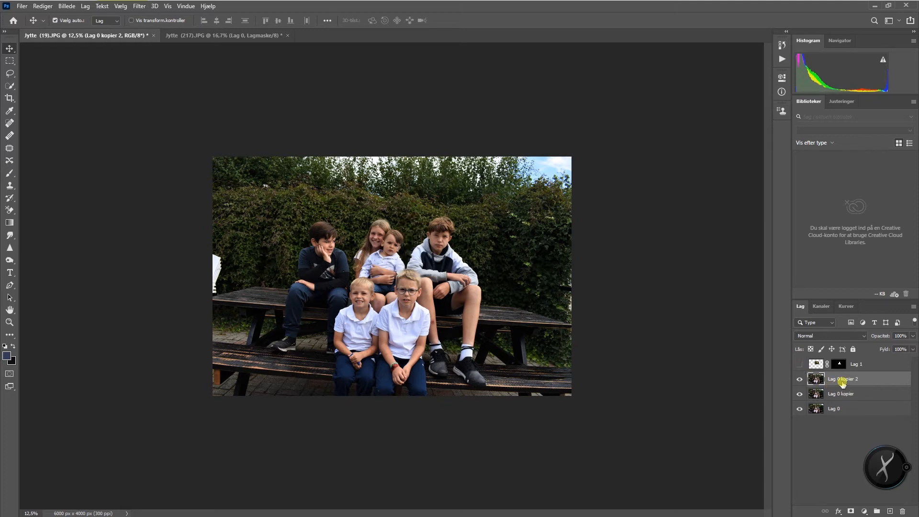
{"action": "left_click", "coordinate": [784, 81]}
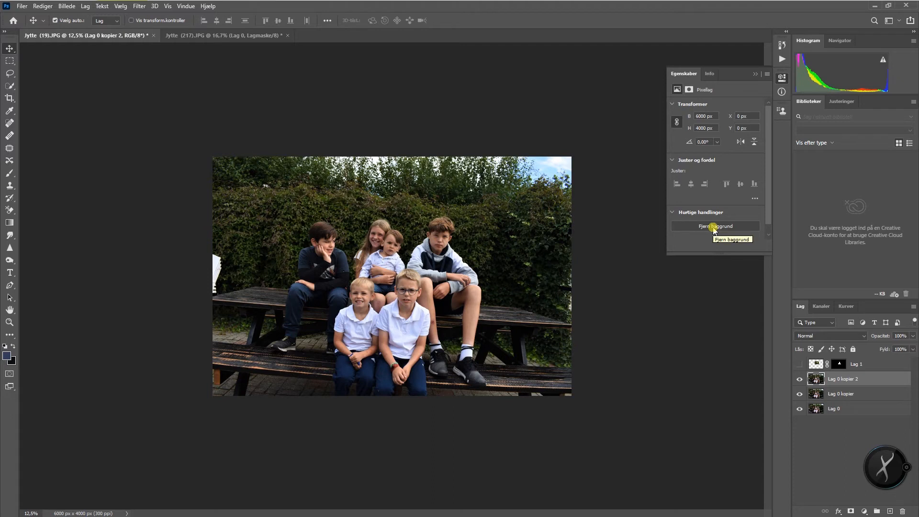
{"action": "scroll", "coordinate": [769, 196], "scroll_direction": "down", "scroll_amount": 1}
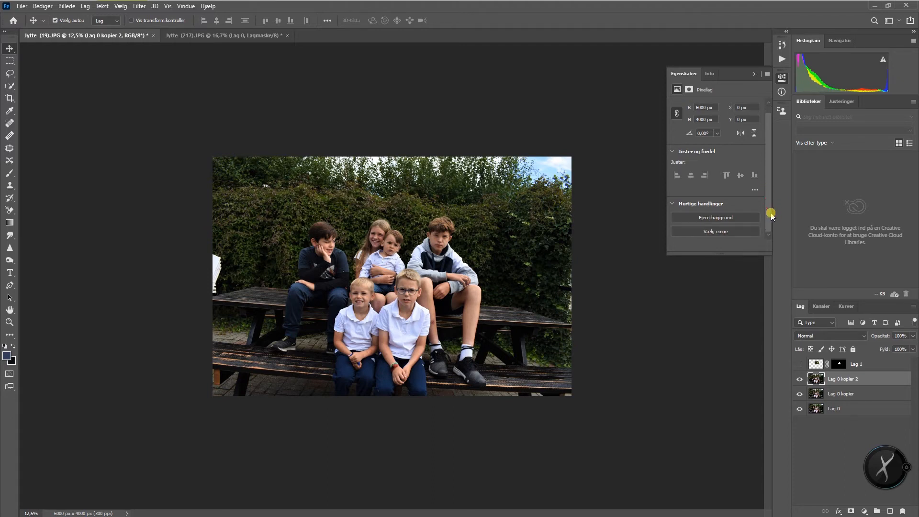
{"action": "left_click", "coordinate": [715, 220]}
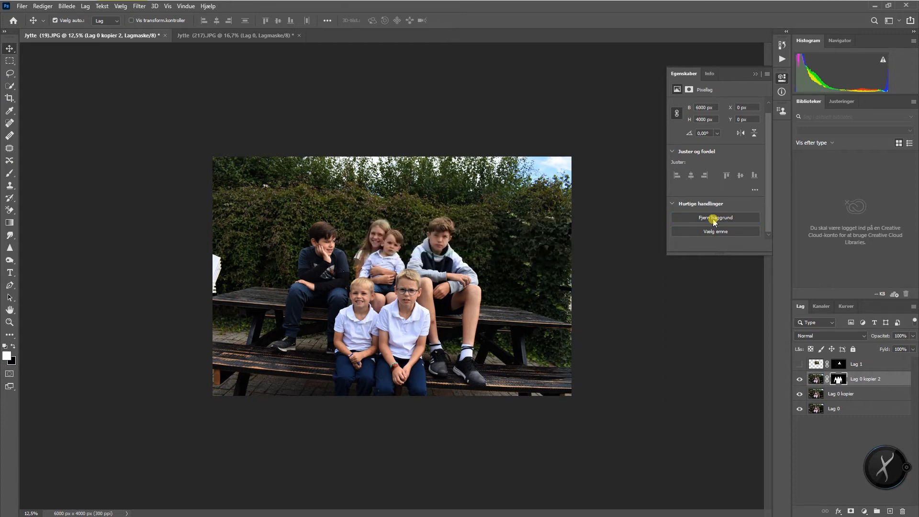
Select the people on Lag 0 kopier with Vælg emne and delete them, hiding Lag 0 kopier 2 and Lag 0.
{"action": "left_click", "coordinate": [800, 379]}
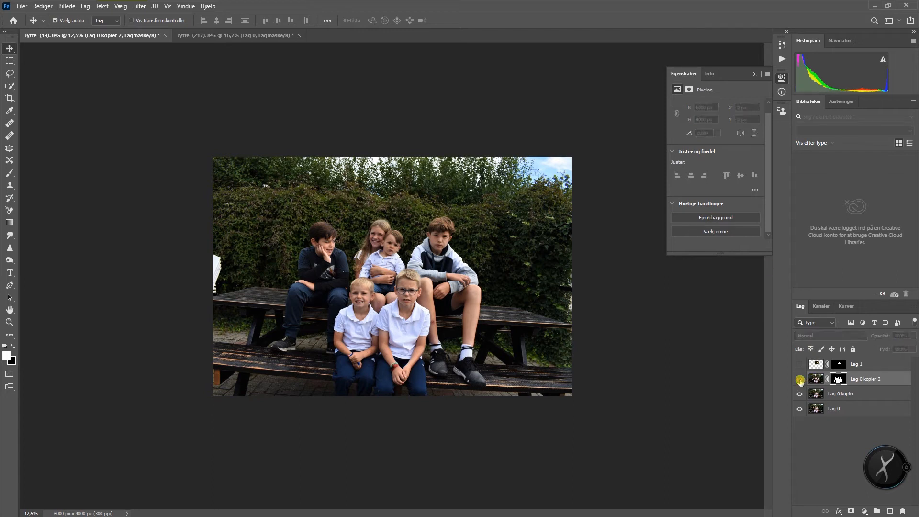
{"action": "left_click", "coordinate": [865, 396]}
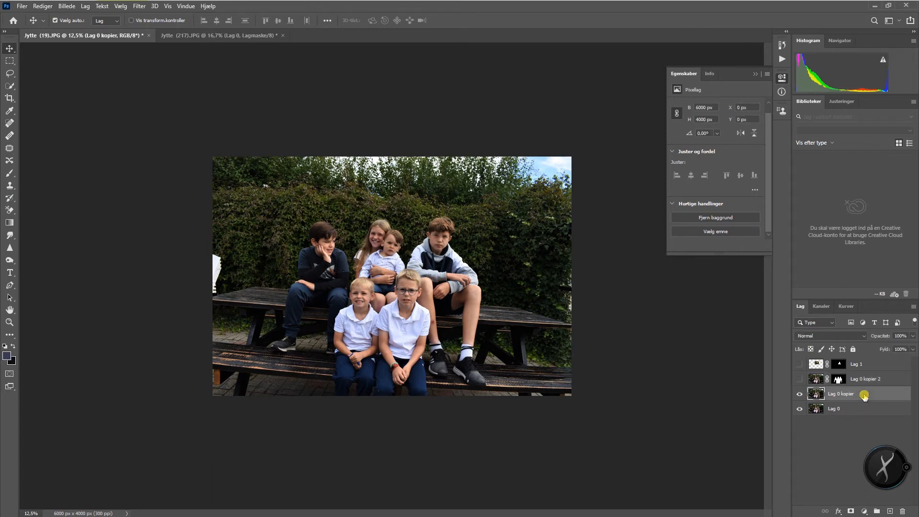
{"action": "left_click", "coordinate": [715, 233]}
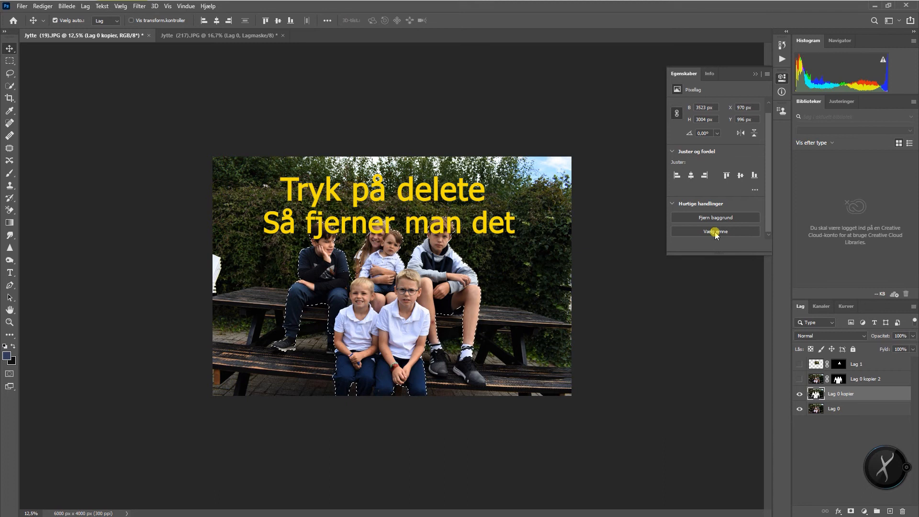
{"action": "key", "text": "Delete"}
{"action": "left_click", "coordinate": [799, 409]}
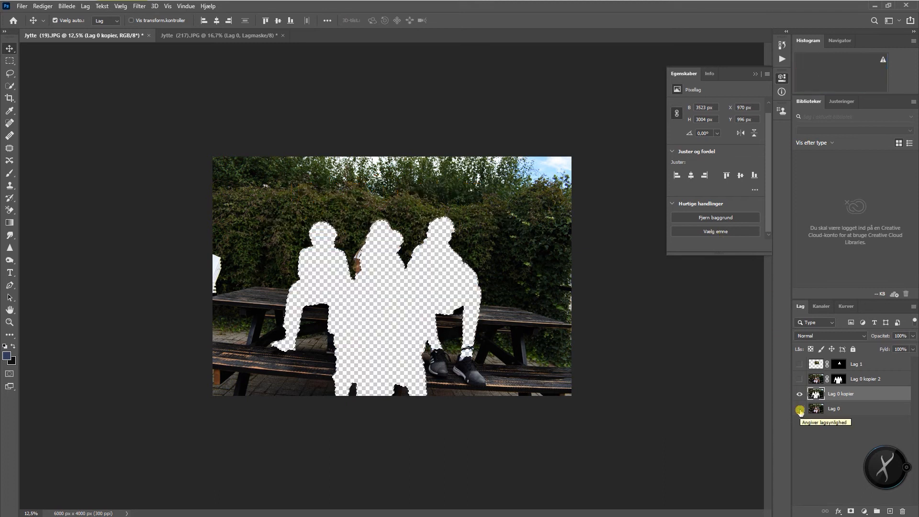
Hide Lag 0 kopier, show Lag 1 and Lag 0 kopier 2, and move Lag 1 directly beneath Lag 0 kopier 2.
{"action": "left_click", "coordinate": [799, 394]}
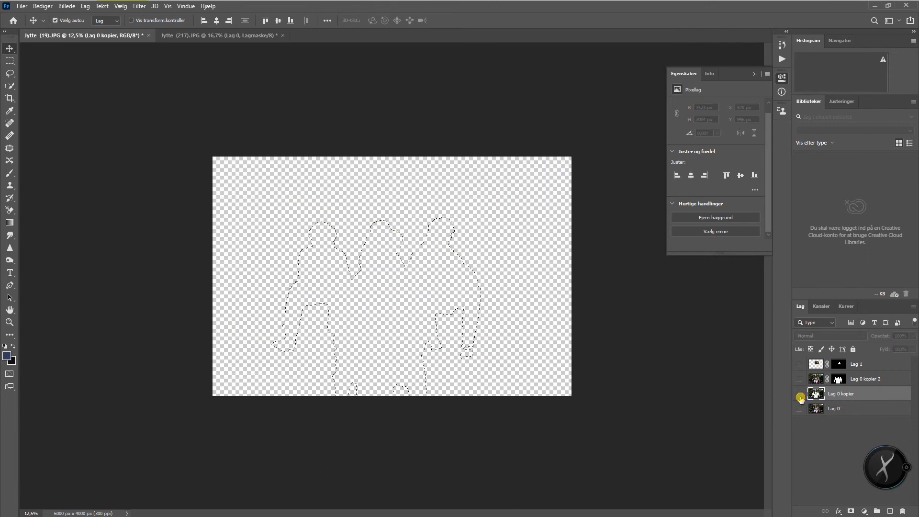
{"action": "left_click", "coordinate": [801, 365]}
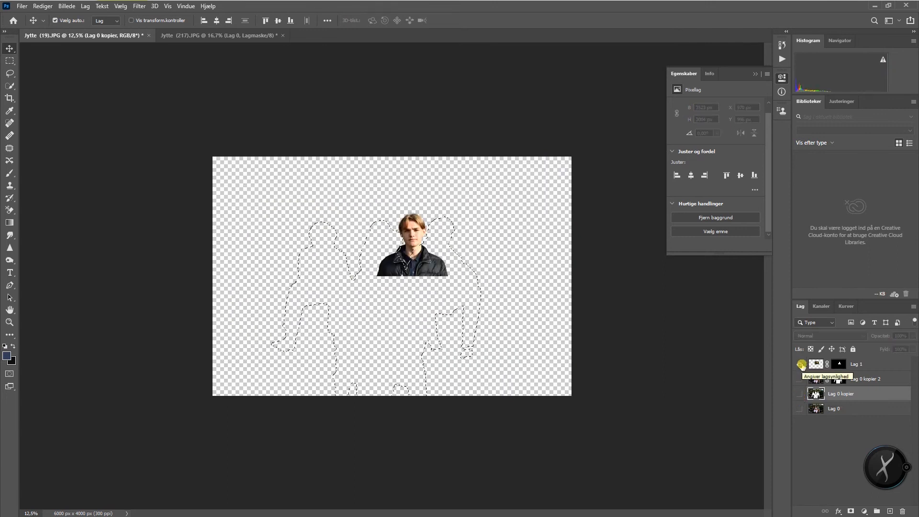
{"action": "left_click", "coordinate": [800, 379]}
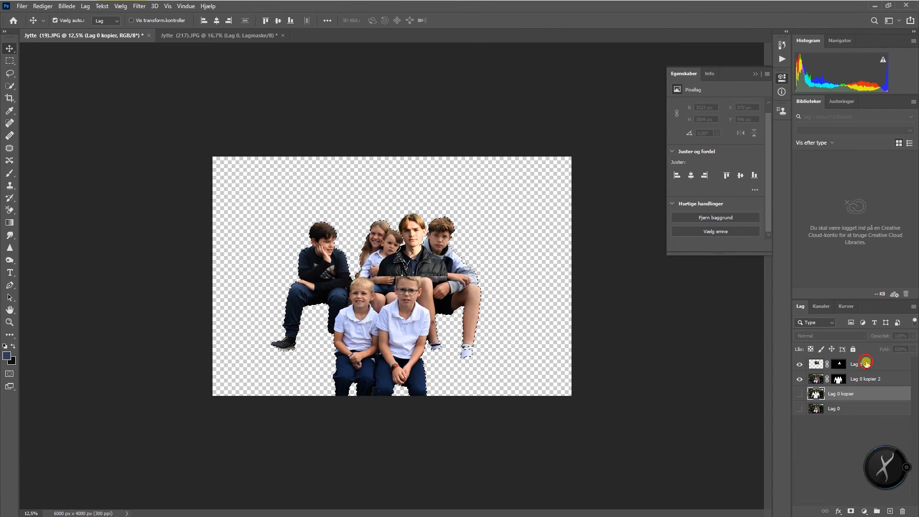
{"action": "left_click_drag", "start_coordinate": [867, 364], "coordinate": [870, 381]}
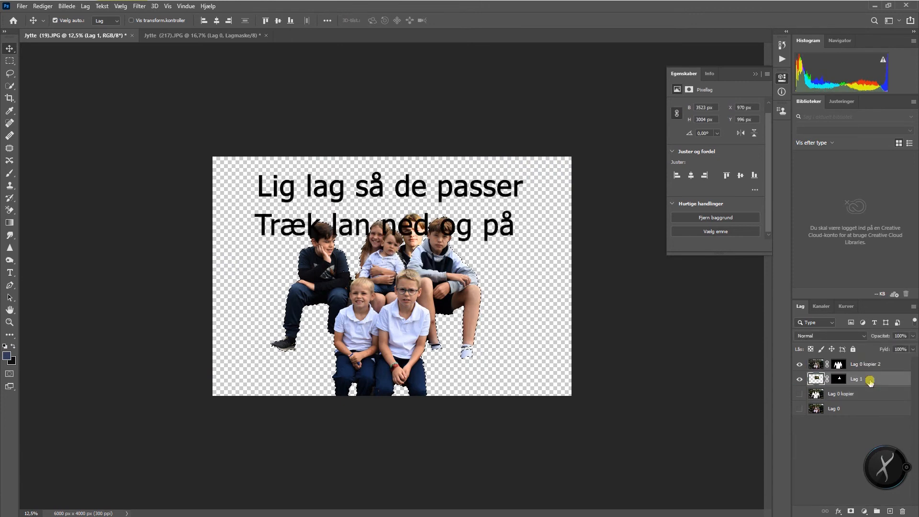
Make the layers Lag 0 kopier and Lag 0 visible again and clear the selection around the people.
{"action": "left_click", "coordinate": [800, 393]}
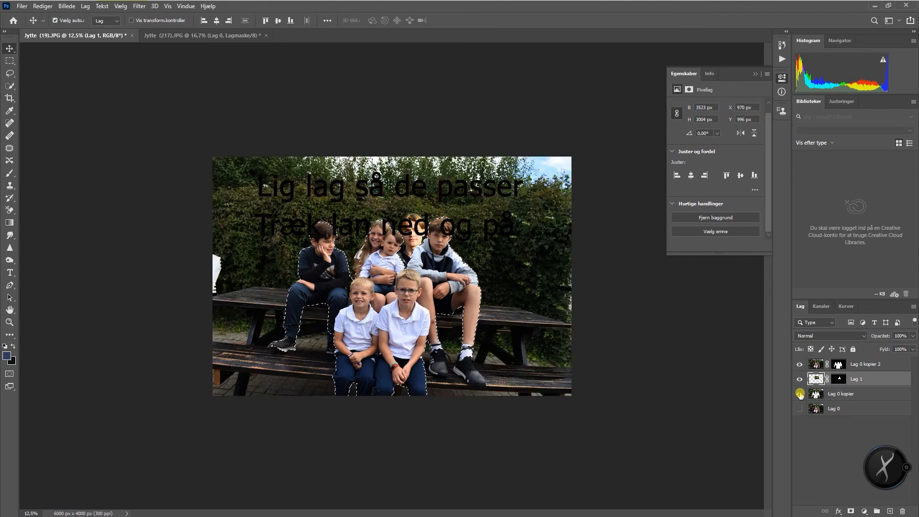
{"action": "left_click", "coordinate": [800, 409]}
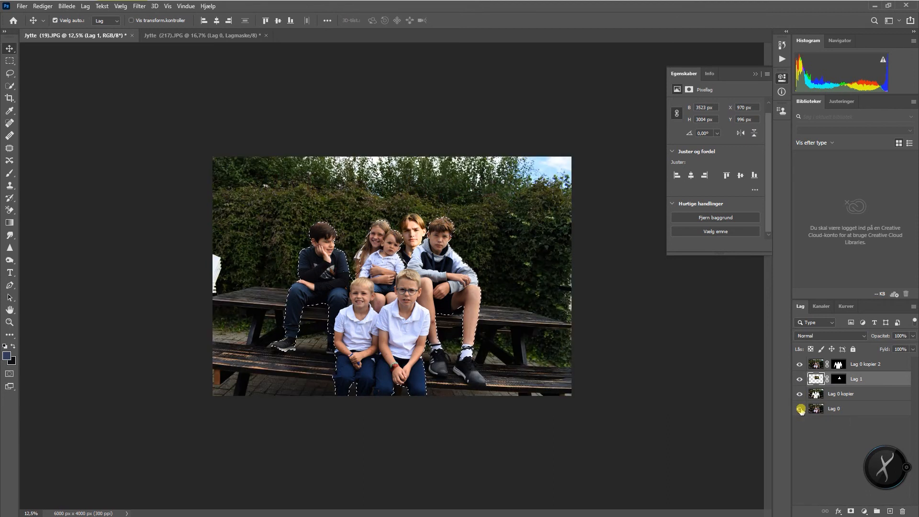
{"action": "left_click", "coordinate": [8, 62]}
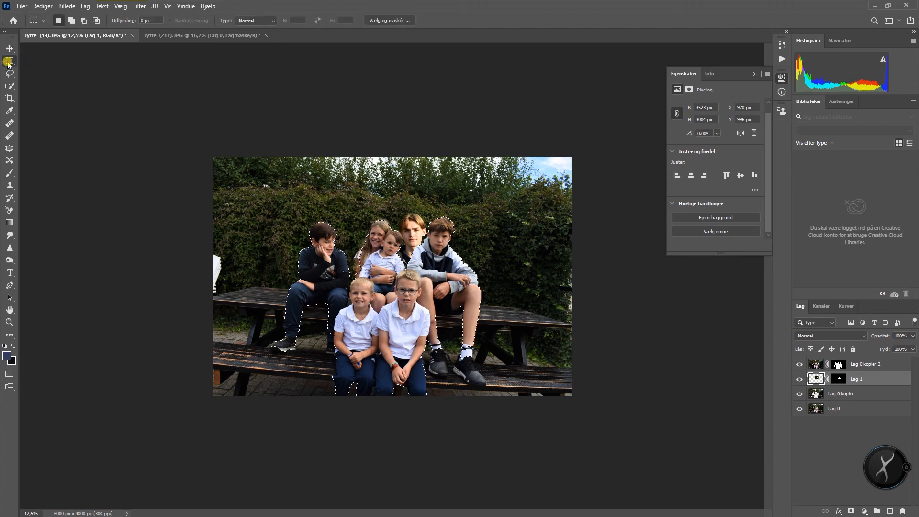
{"action": "left_click", "coordinate": [235, 177]}
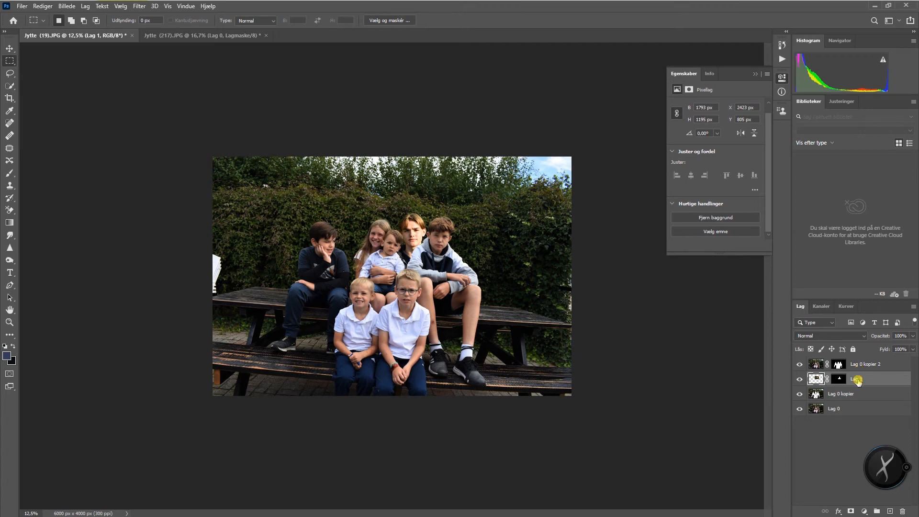
Free-transform Lag 1 to about 92% and place the portrait behind the toddler and the boy in the hoodie.
{"action": "left_click", "coordinate": [43, 6]}
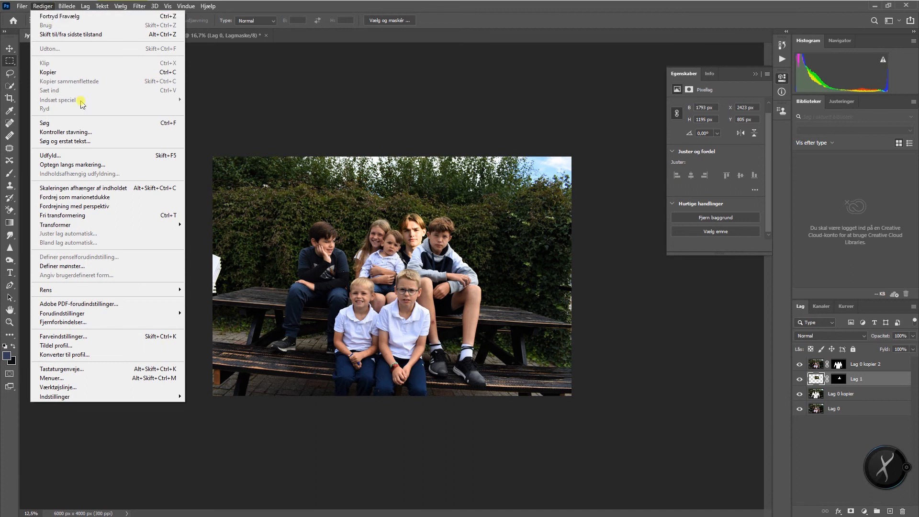
{"action": "left_click", "coordinate": [67, 216]}
{"action": "left_click_drag", "start_coordinate": [465, 204], "coordinate": [424, 215]}
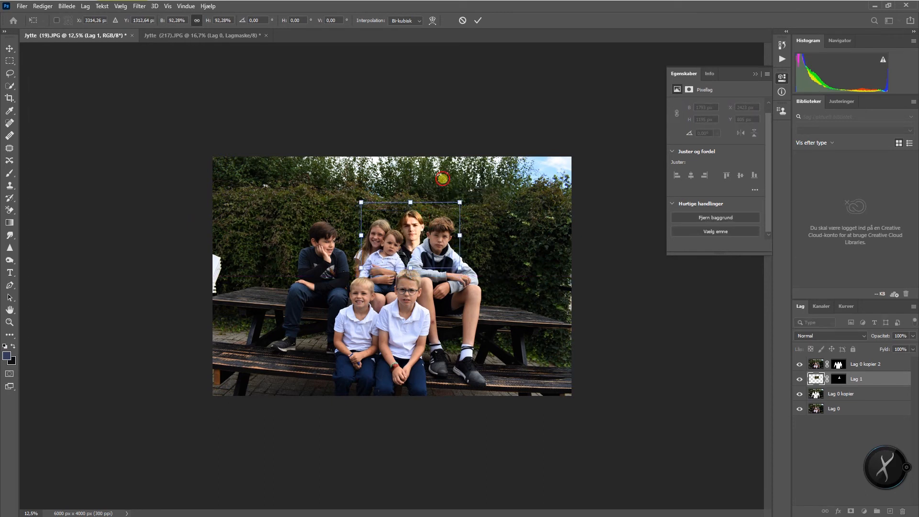
{"action": "left_click", "coordinate": [9, 60]}
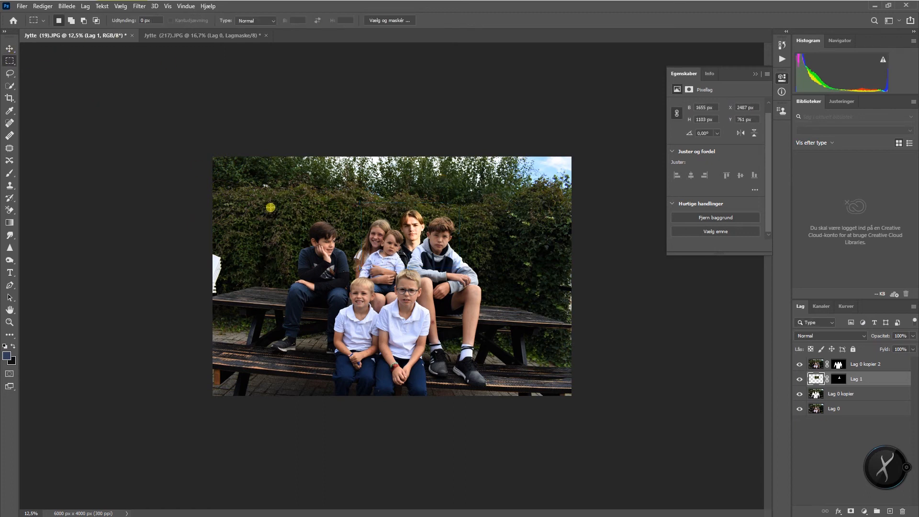
Free-transform the portrait on Lag 1 again to about 96% and move it slightly up behind the children.
{"action": "left_click", "coordinate": [22, 6]}
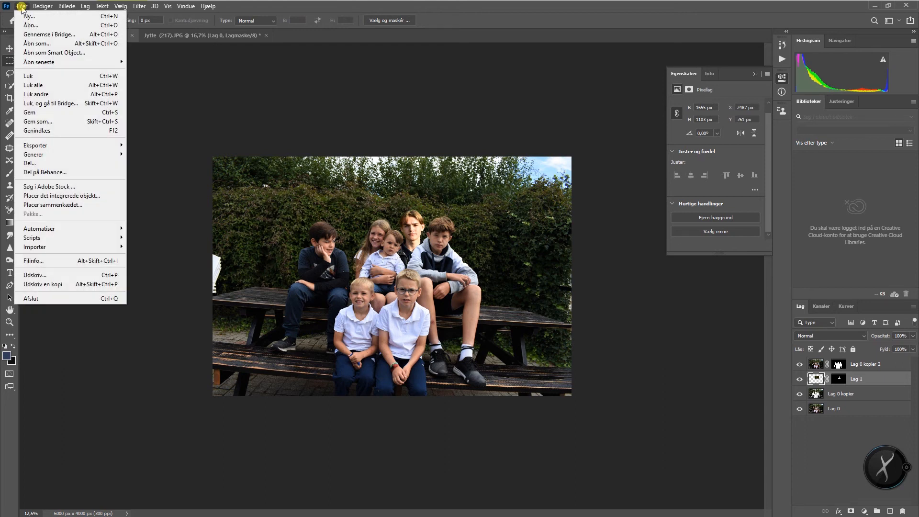
{"action": "left_click", "coordinate": [22, 7]}
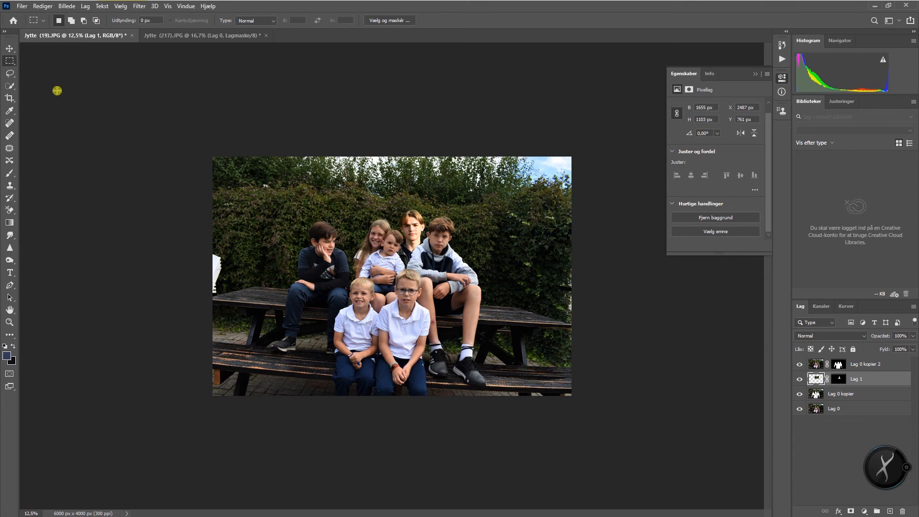
{"action": "left_click", "coordinate": [40, 6]}
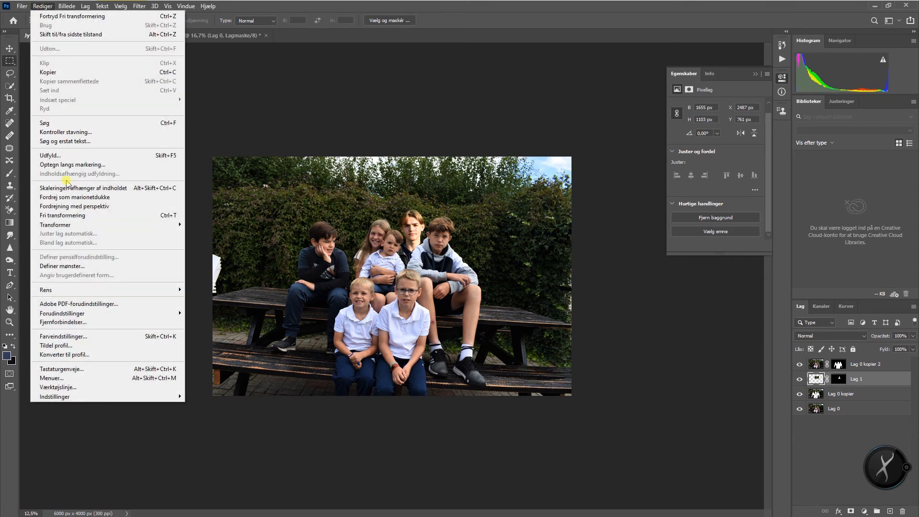
{"action": "left_click", "coordinate": [75, 216]}
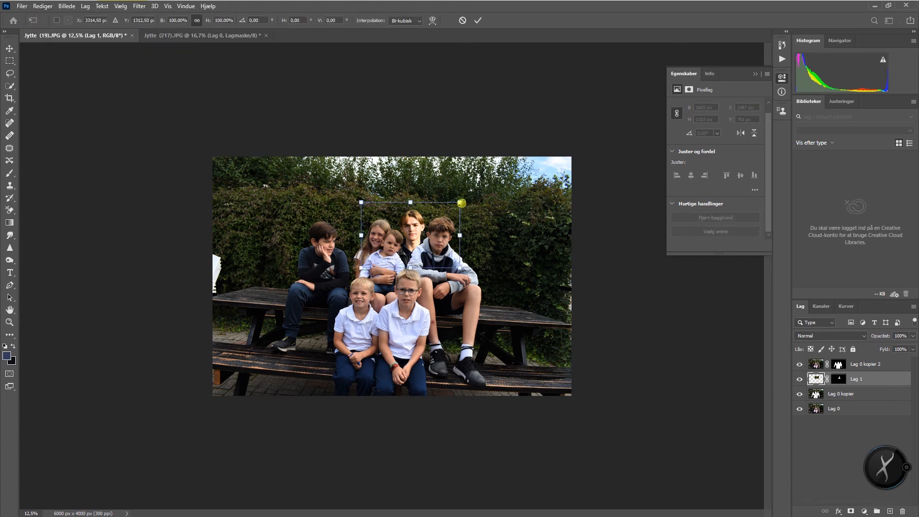
{"action": "left_click_drag", "start_coordinate": [461, 203], "coordinate": [426, 217]}
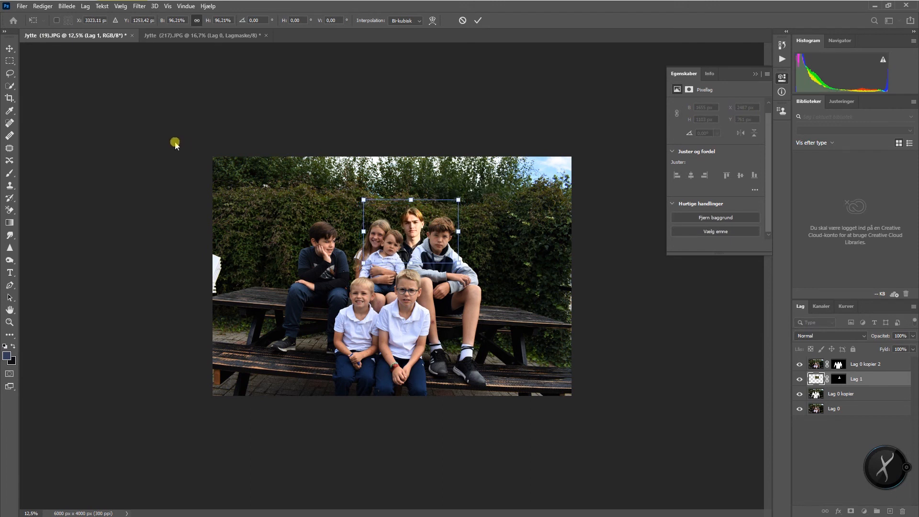
{"action": "left_click", "coordinate": [8, 65]}
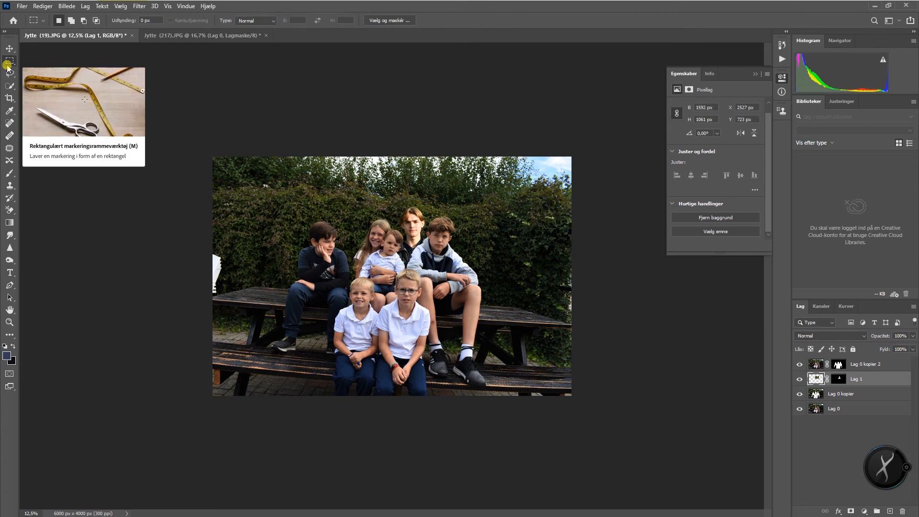
Save the layered composite as a Photoshop file named Samlet in the current desktop folder.
{"action": "left_click", "coordinate": [22, 6]}
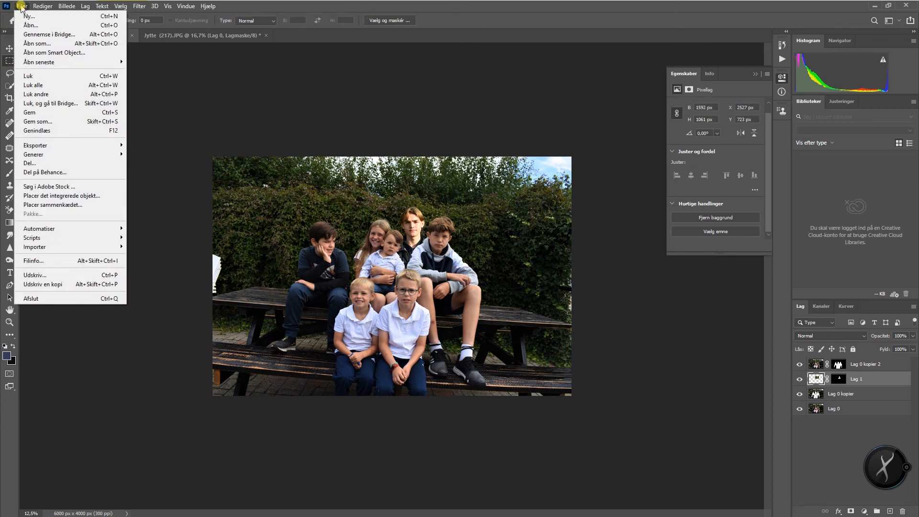
{"action": "left_click", "coordinate": [39, 122]}
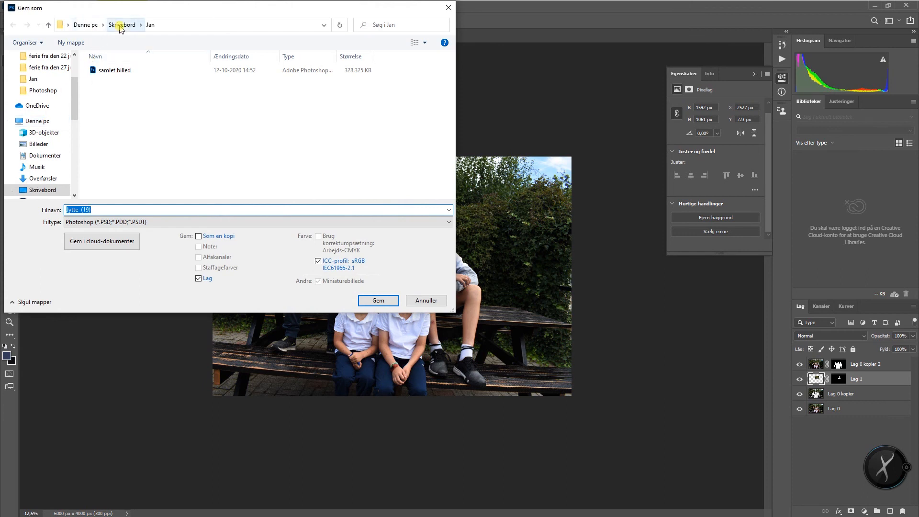
{"action": "left_click", "coordinate": [121, 26]}
{"action": "double_click", "coordinate": [110, 93]}
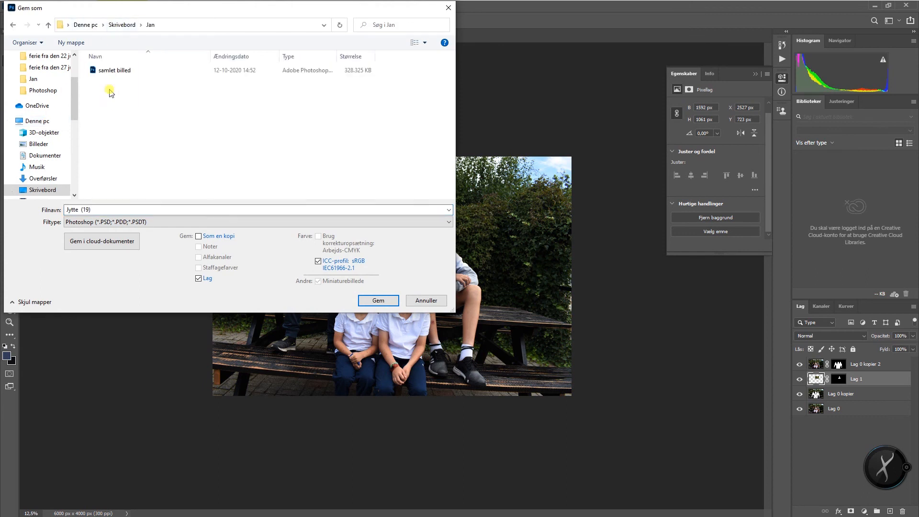
{"action": "left_click", "coordinate": [104, 208]}
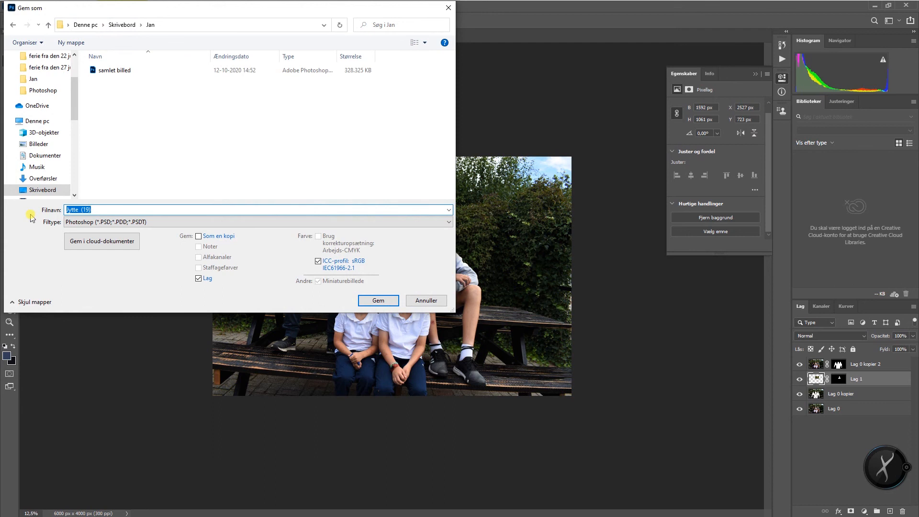
{"action": "type", "text": "Sanle"}
{"action": "key", "text": "BackSpace"}
{"action": "key", "text": "BackSpace"}
{"action": "key", "text": "BackSpace"}
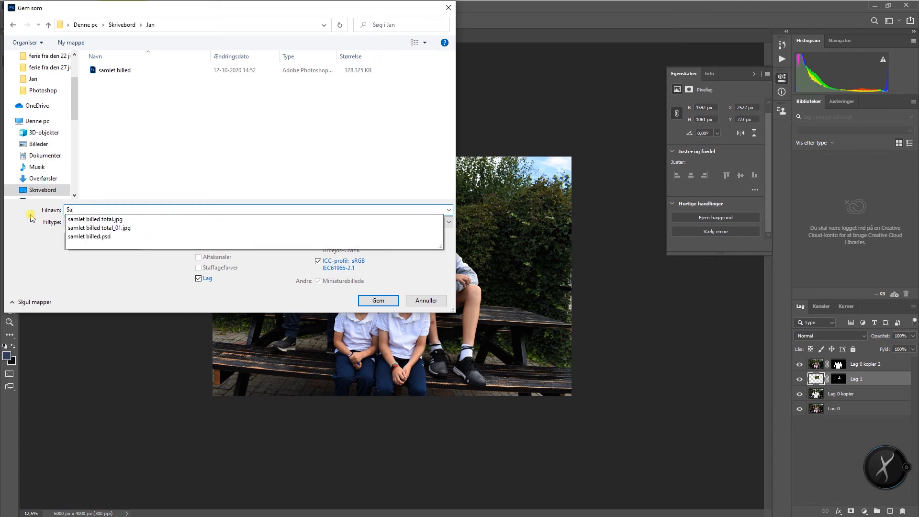
{"action": "type", "text": "mlet"}
{"action": "key", "text": "Return"}
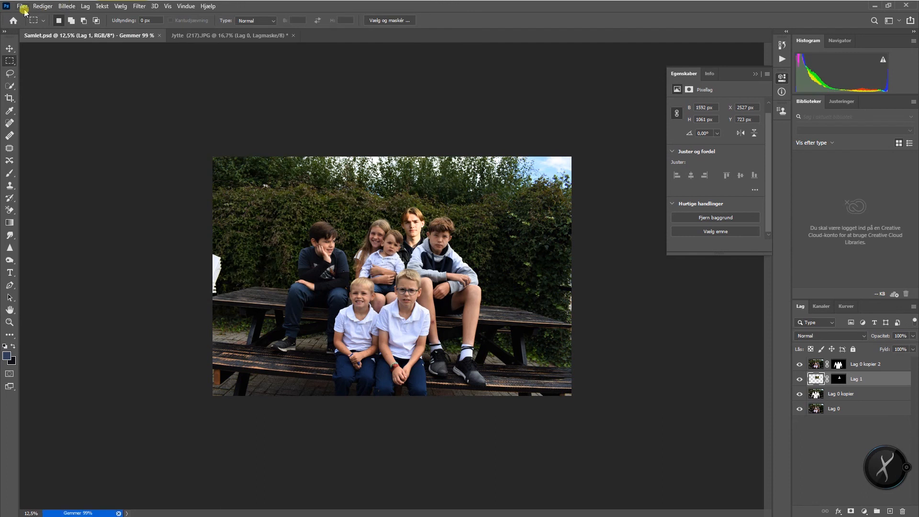
Save a JPEG copy named Samlet in the same folder with quality 12 (Maksimum) and the standard baseline format.
{"action": "left_click", "coordinate": [22, 6]}
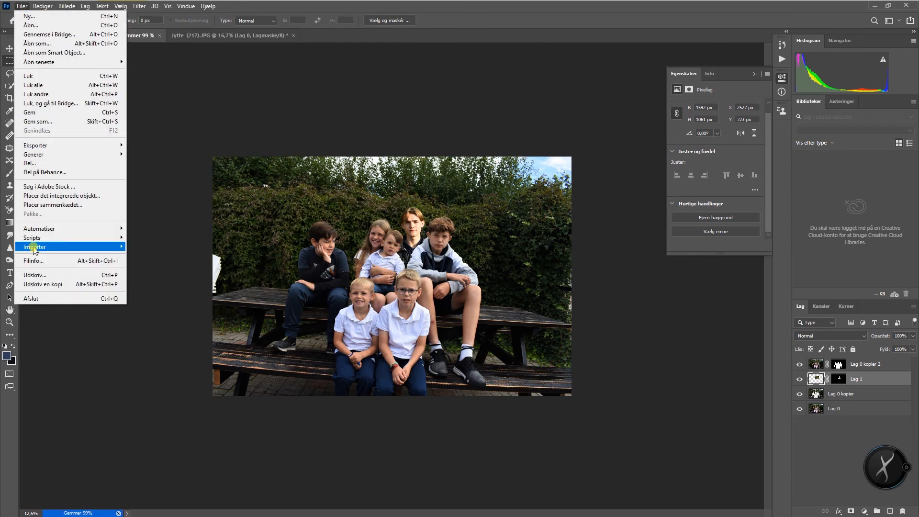
{"action": "mouse_move", "coordinate": [34, 248]}
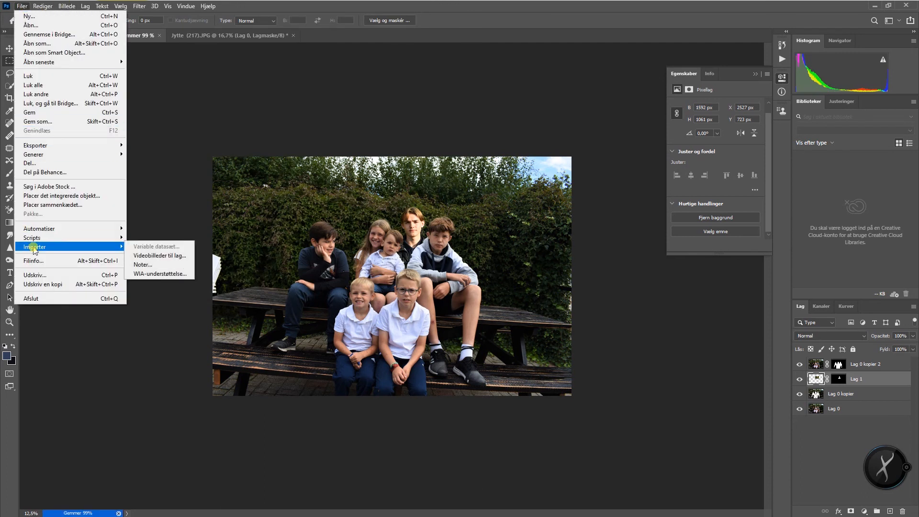
{"action": "left_click", "coordinate": [56, 121]}
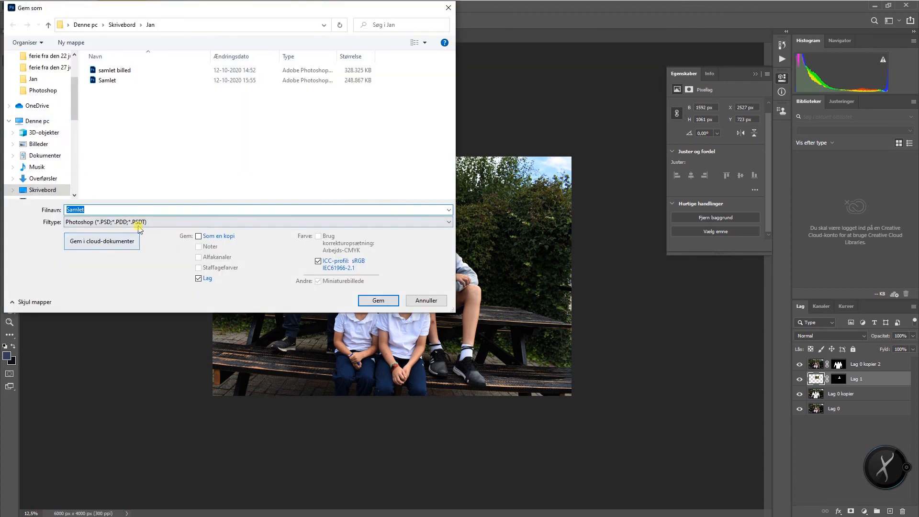
{"action": "left_click", "coordinate": [139, 223]}
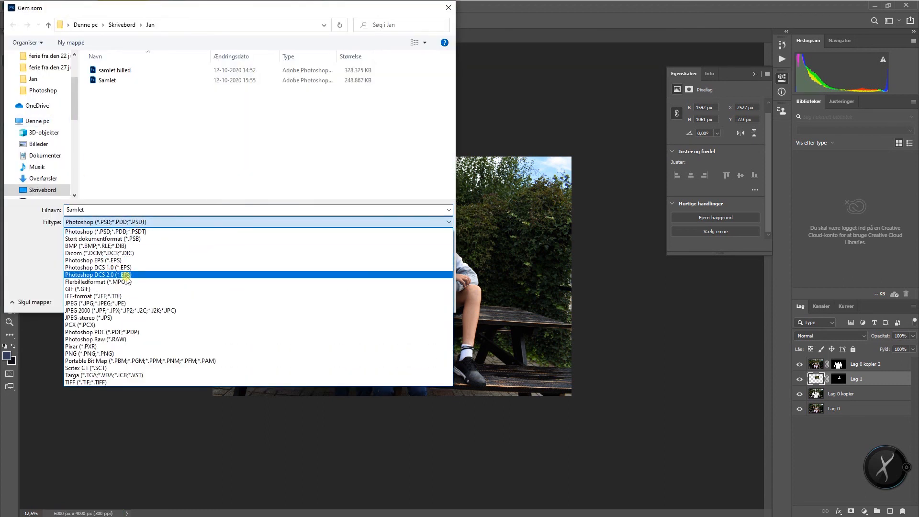
{"action": "left_click", "coordinate": [123, 304]}
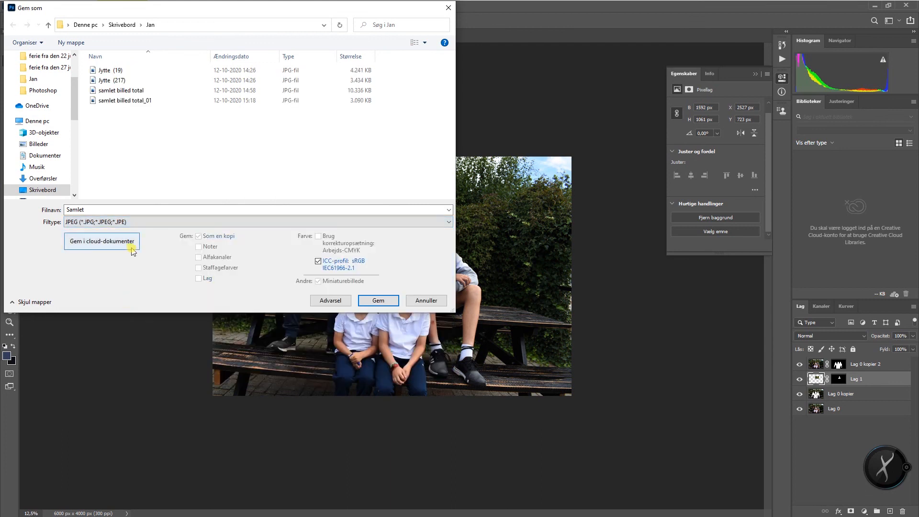
{"action": "left_click", "coordinate": [378, 300]}
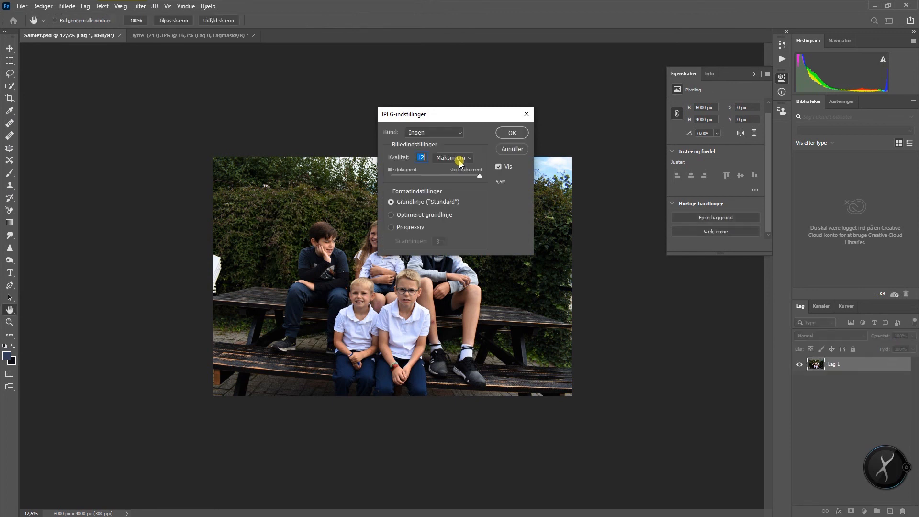
{"action": "mouse_move", "coordinate": [479, 177]}
{"action": "left_mouse_down"}
{"action": "mouse_move", "coordinate": [439, 177]}
{"action": "mouse_move", "coordinate": [480, 177]}
{"action": "left_mouse_up"}
{"action": "left_click", "coordinate": [513, 134]}
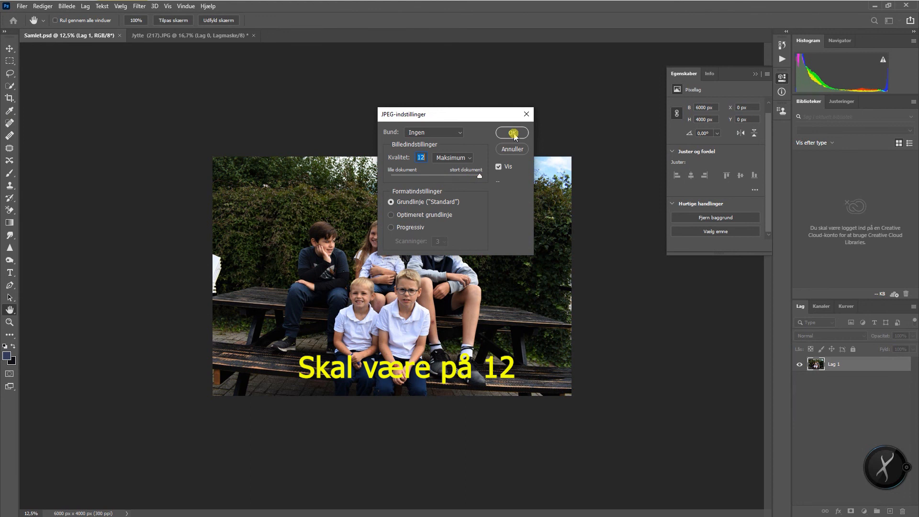